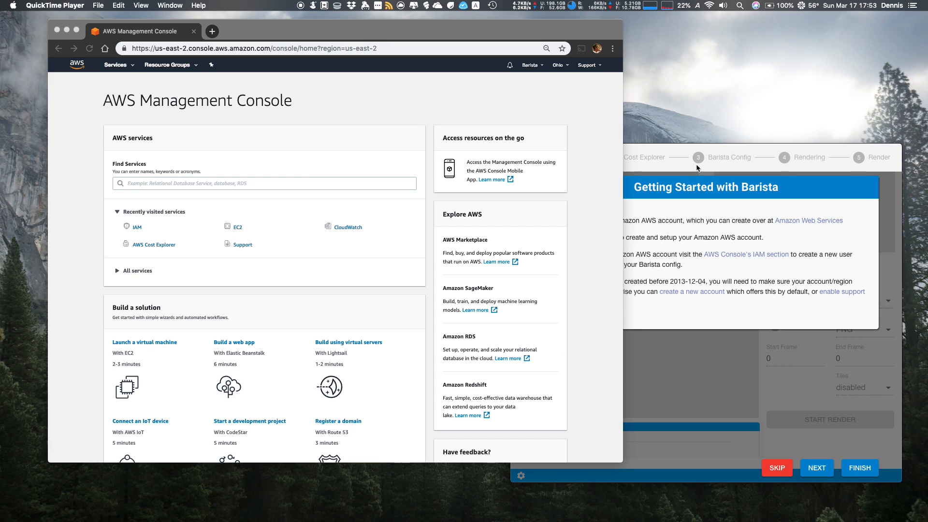
Switch to the AWS Management Console in Chrome and open the IAM service by searching for "iam"
{"action": "left_click", "coordinate": [711, 205]}
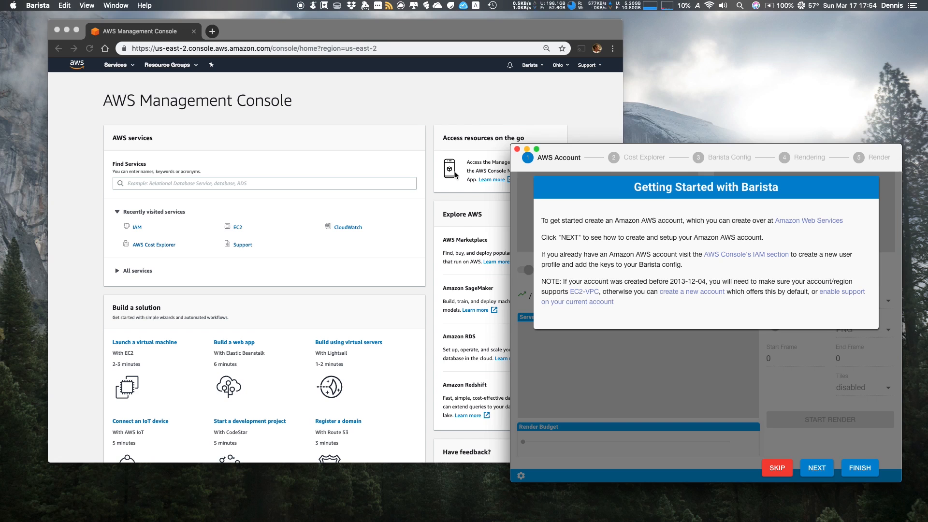
{"action": "left_click", "coordinate": [390, 110]}
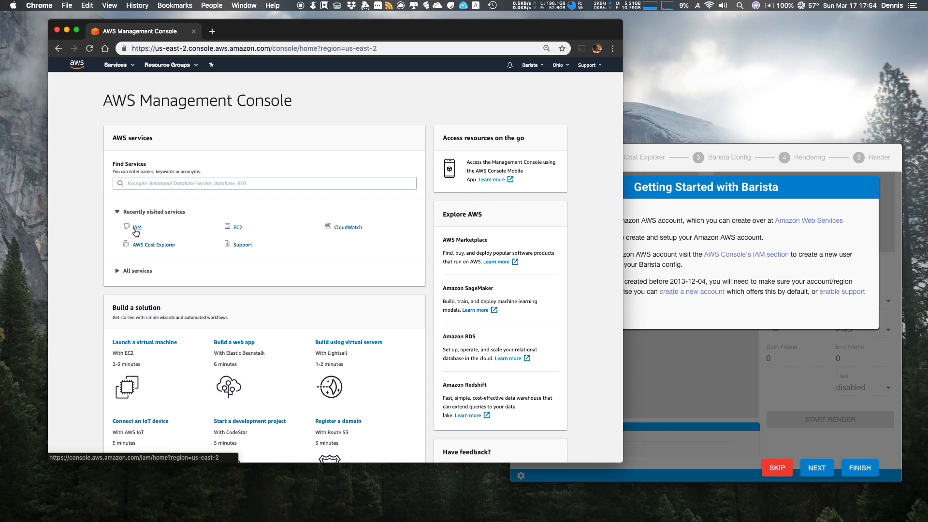
{"action": "left_click", "coordinate": [150, 183]}
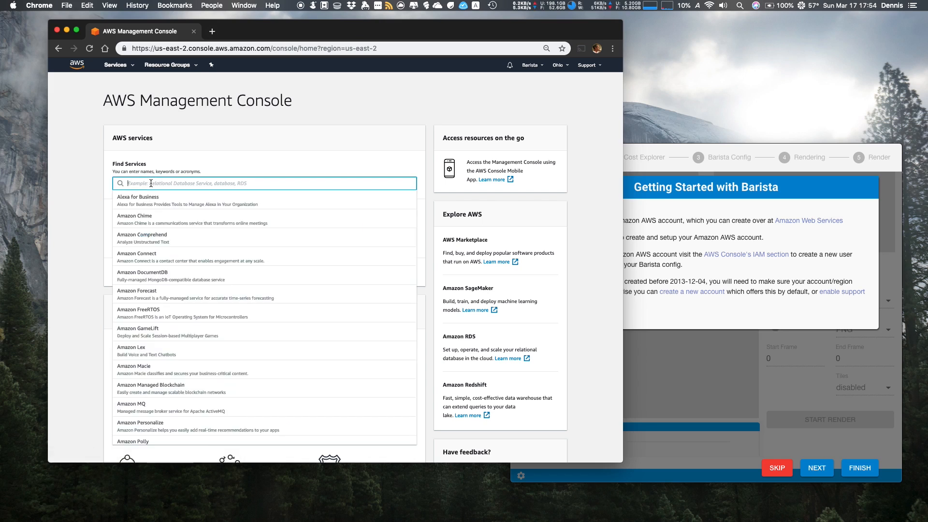
{"action": "type", "text": "iam"}
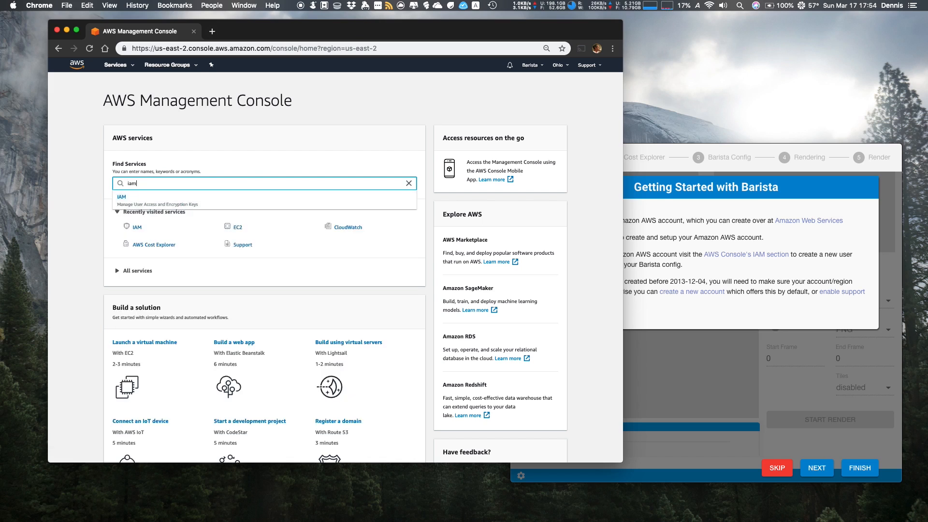
{"action": "left_click", "coordinate": [150, 198]}
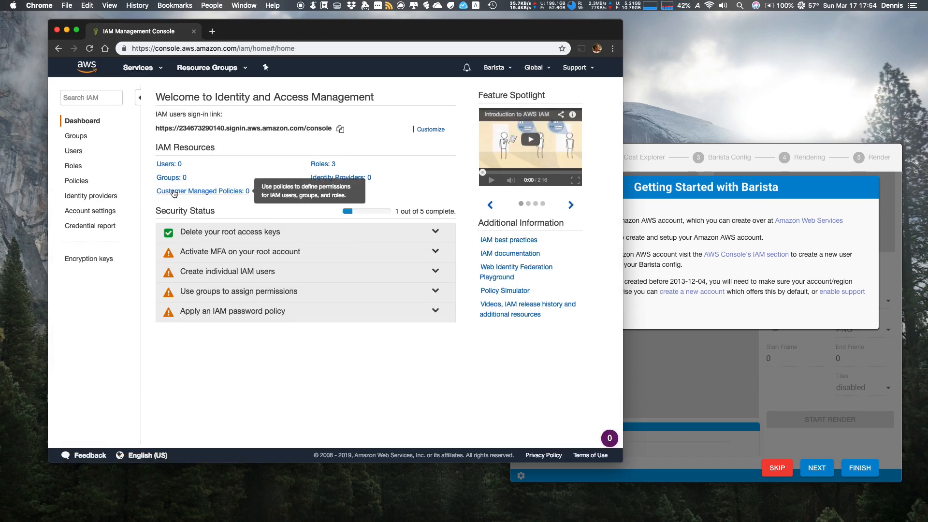
Start adding an IAM user named aws-setup with programmatic access and proceed to its permissions
{"action": "left_click", "coordinate": [72, 152]}
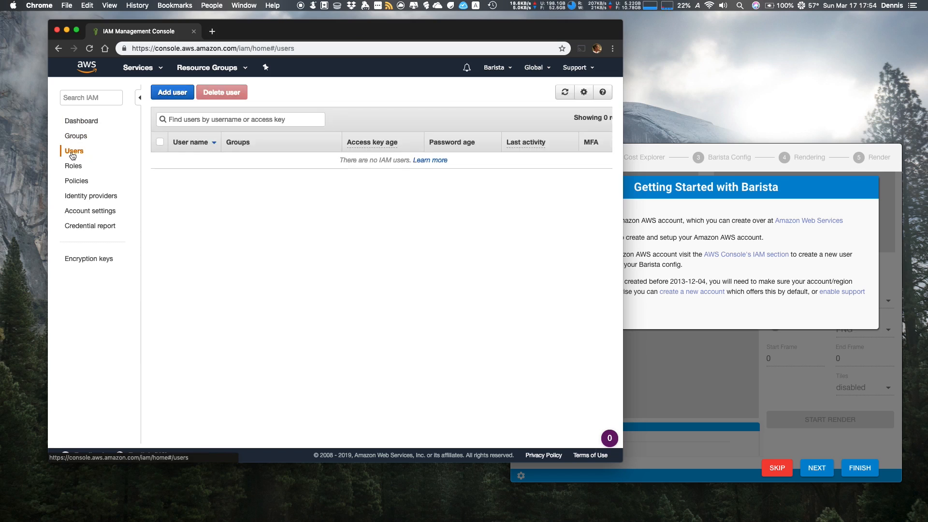
{"action": "left_click", "coordinate": [179, 99]}
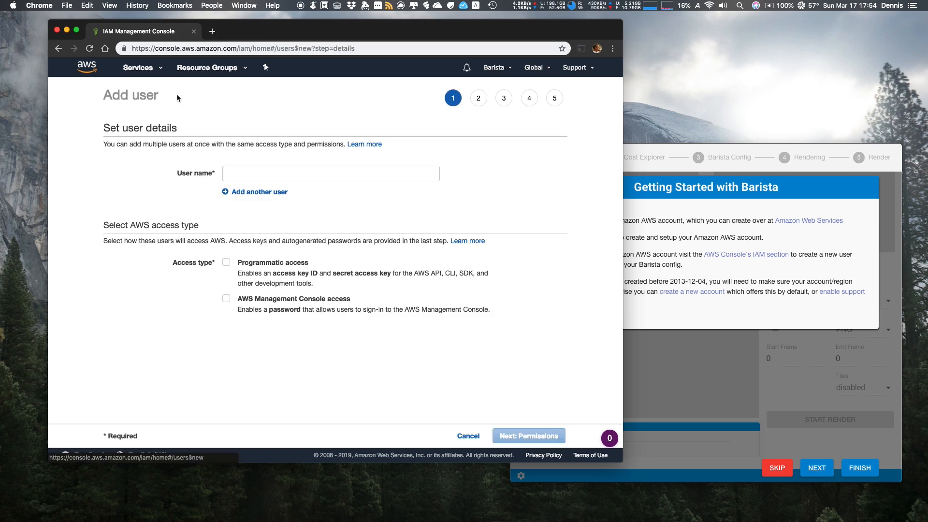
{"action": "left_click", "coordinate": [238, 169]}
{"action": "type", "text": "aws-setup"}
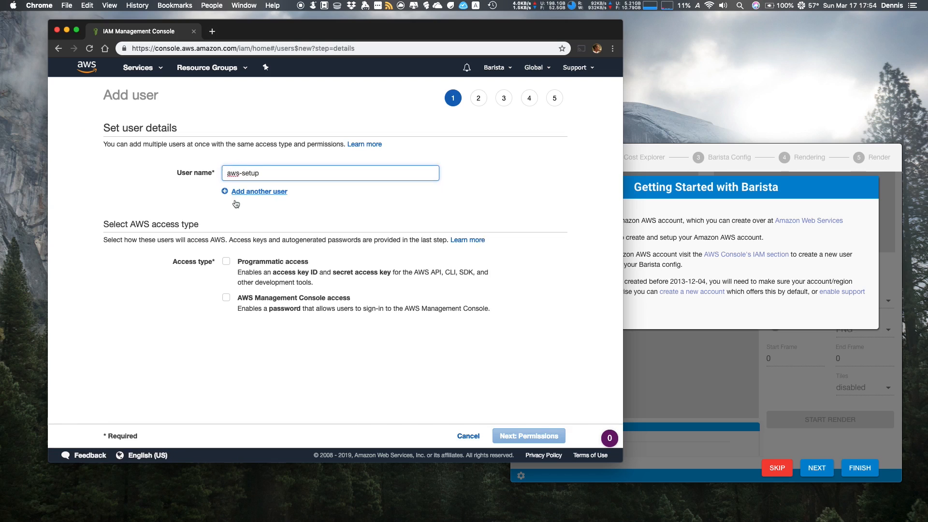
{"action": "left_click", "coordinate": [229, 264]}
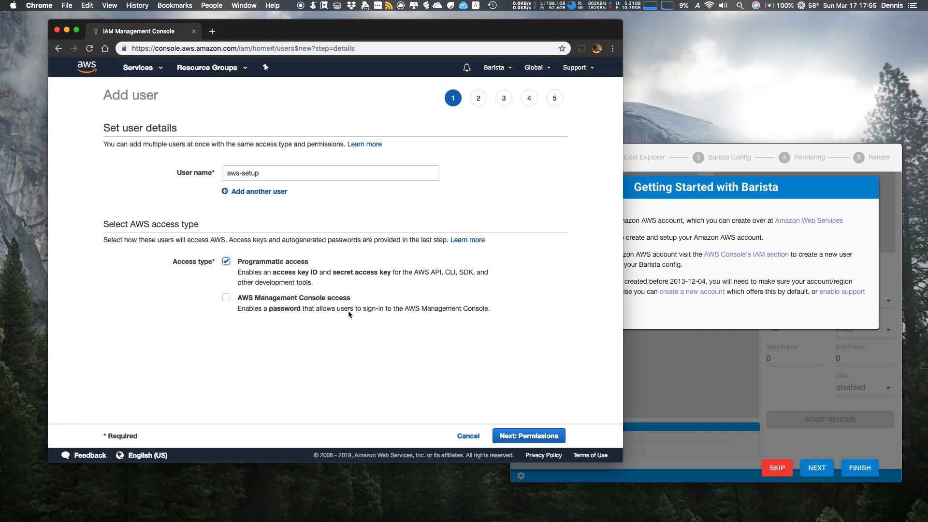
{"action": "left_click", "coordinate": [535, 437]}
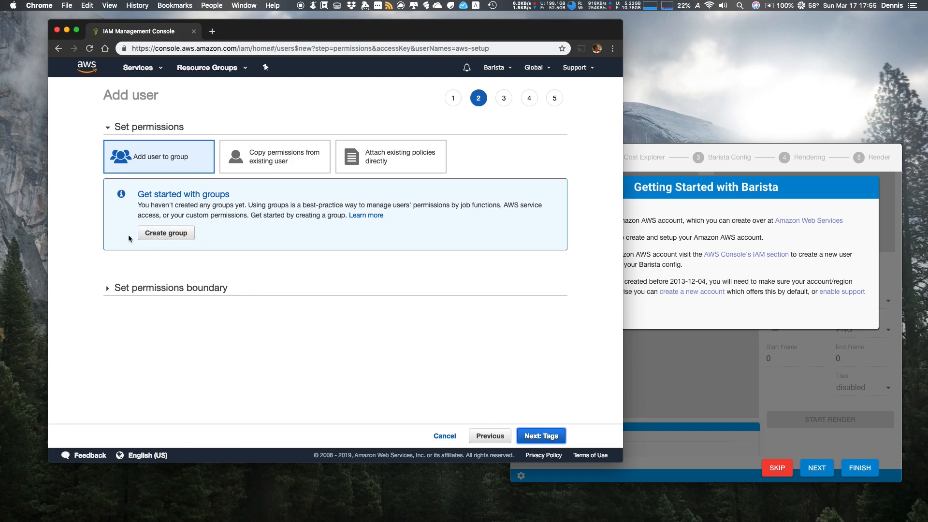
Create a group named barista with the AdministratorAccess policy attached for the new user
{"action": "left_click", "coordinate": [152, 237]}
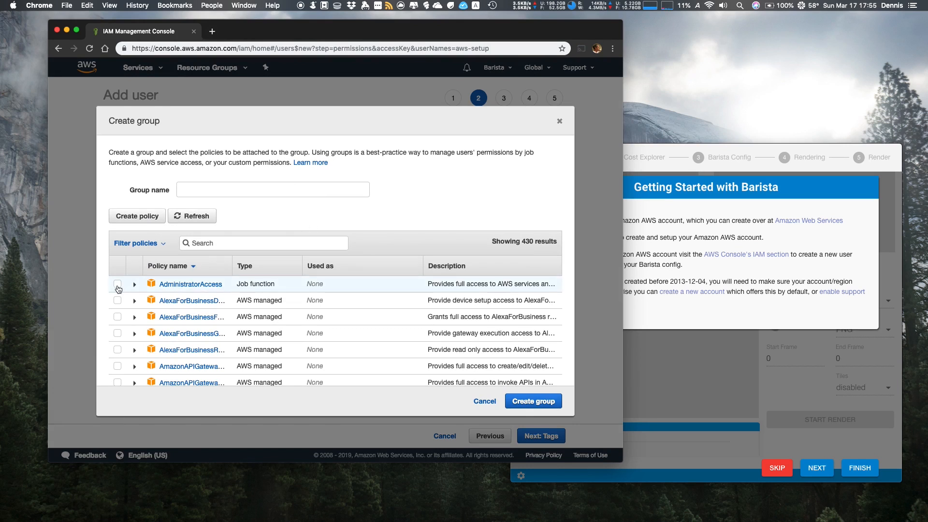
{"action": "left_click", "coordinate": [117, 284]}
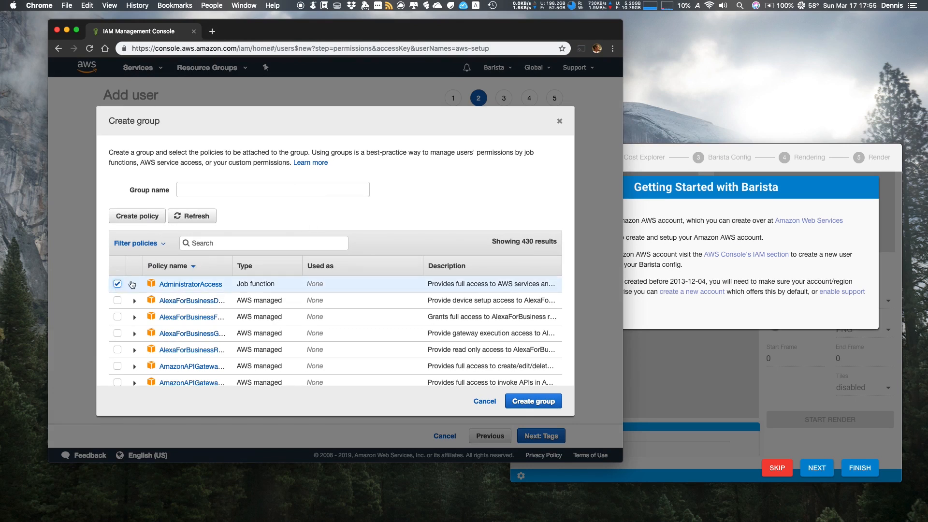
{"action": "left_click", "coordinate": [223, 190]}
{"action": "type", "text": "barista"}
{"action": "key", "text": "BackSpace"}
{"action": "type", "text": "a"}
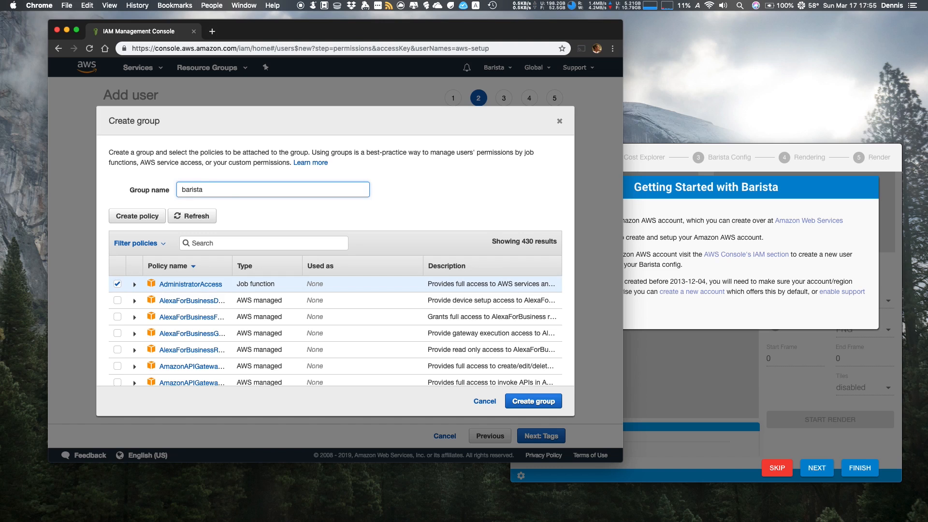
{"action": "left_click", "coordinate": [527, 401]}
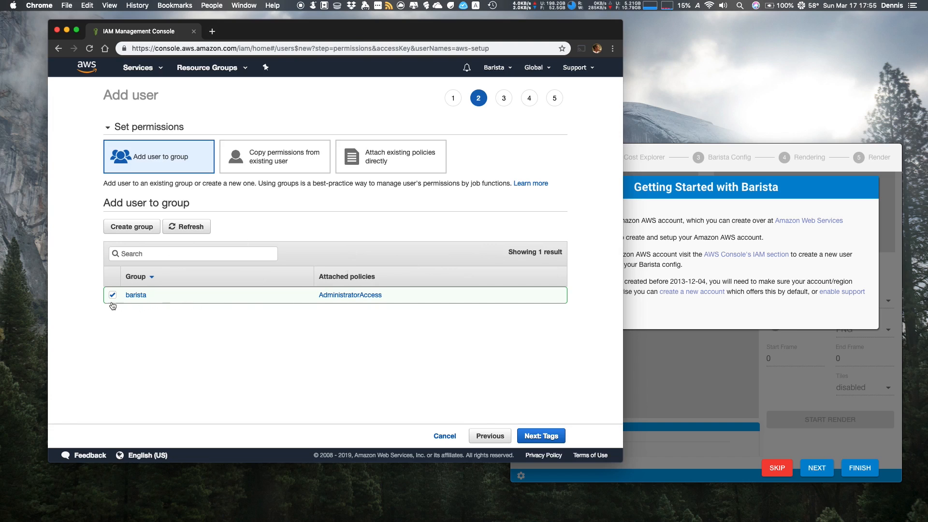
Create the aws-setup user without tags and save its credentials.csv file to the Downloads folder
{"action": "left_click", "coordinate": [542, 437]}
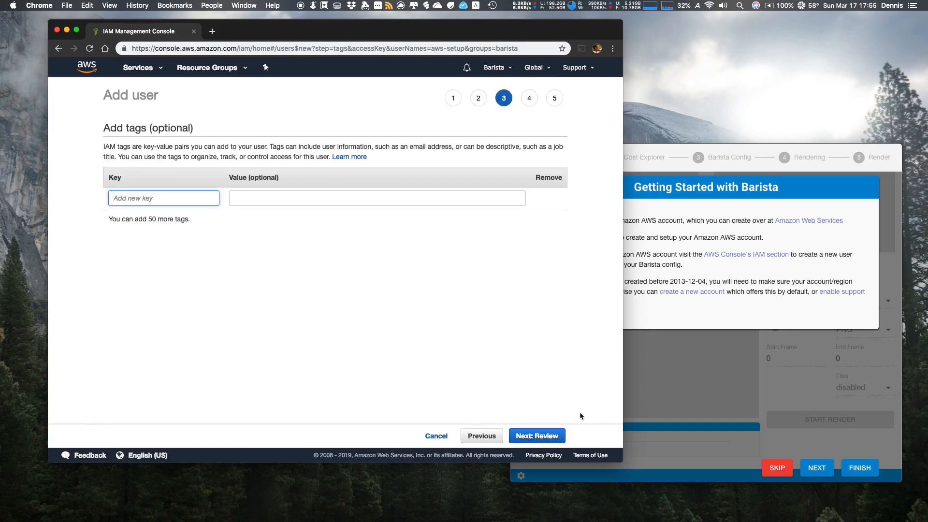
{"action": "left_click", "coordinate": [539, 437]}
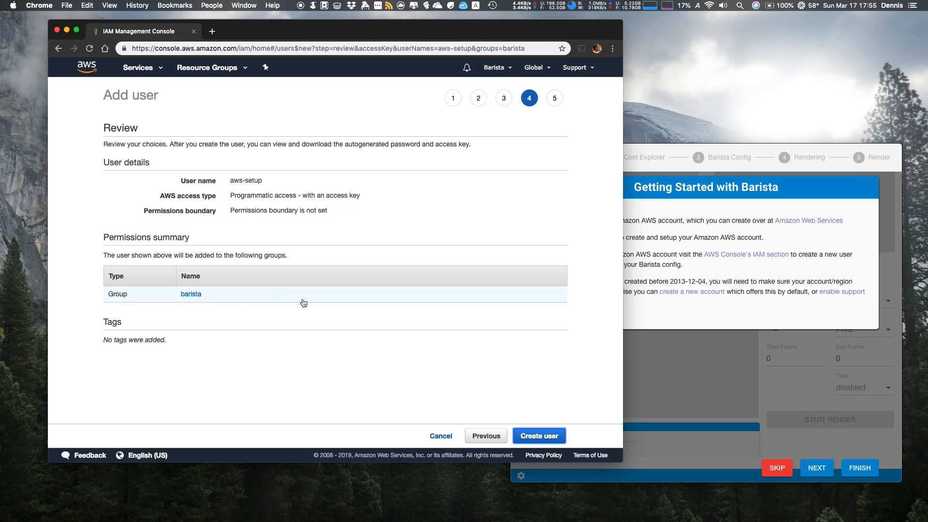
{"action": "left_click", "coordinate": [544, 433]}
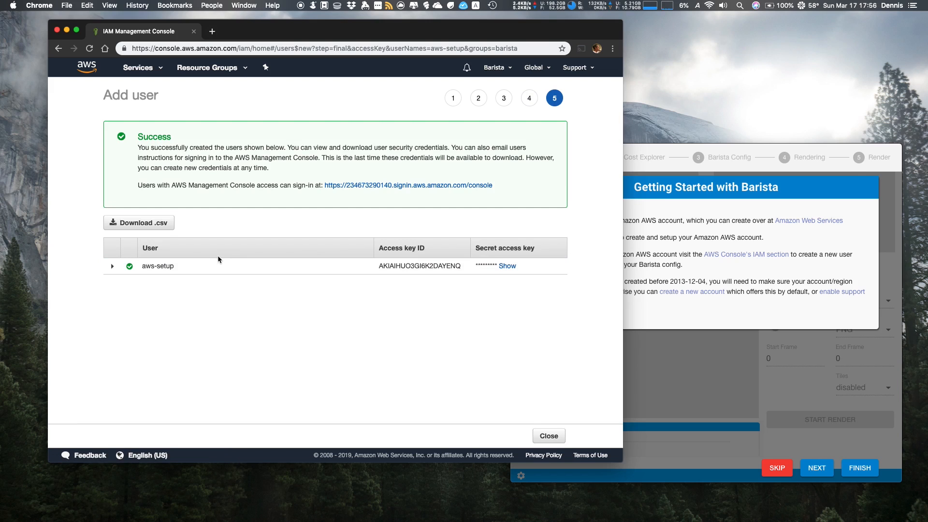
{"action": "left_click", "coordinate": [148, 225]}
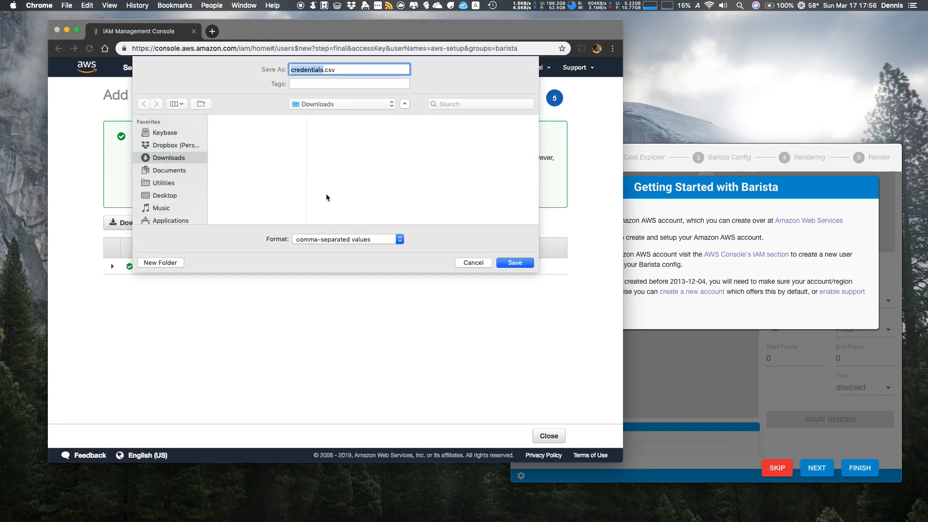
{"action": "left_click", "coordinate": [515, 261]}
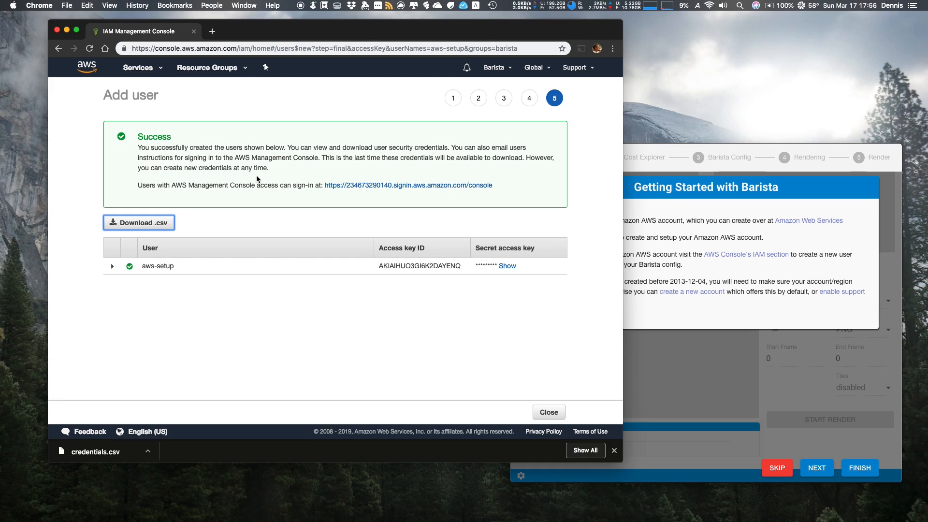
Search the AWS services for "cost" and open AWS Cost Explorer
{"action": "left_click", "coordinate": [145, 68]}
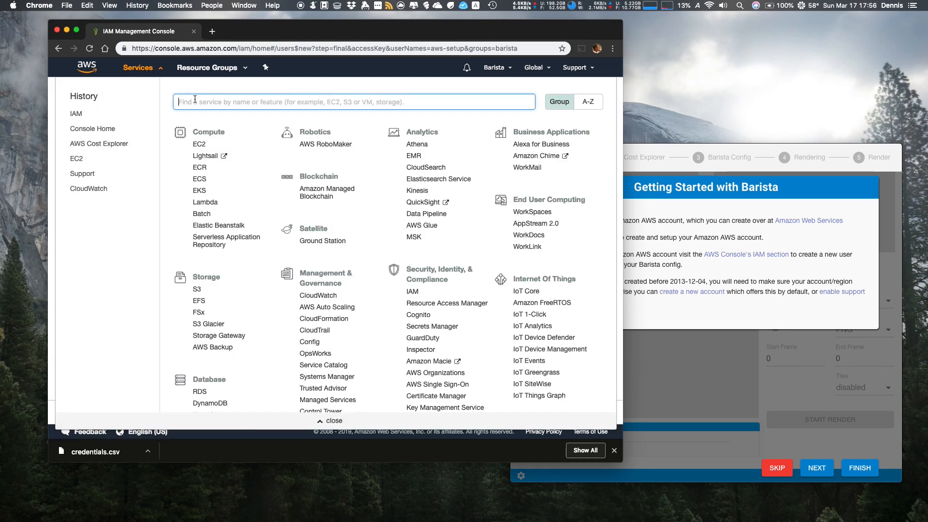
{"action": "type", "text": "cost"}
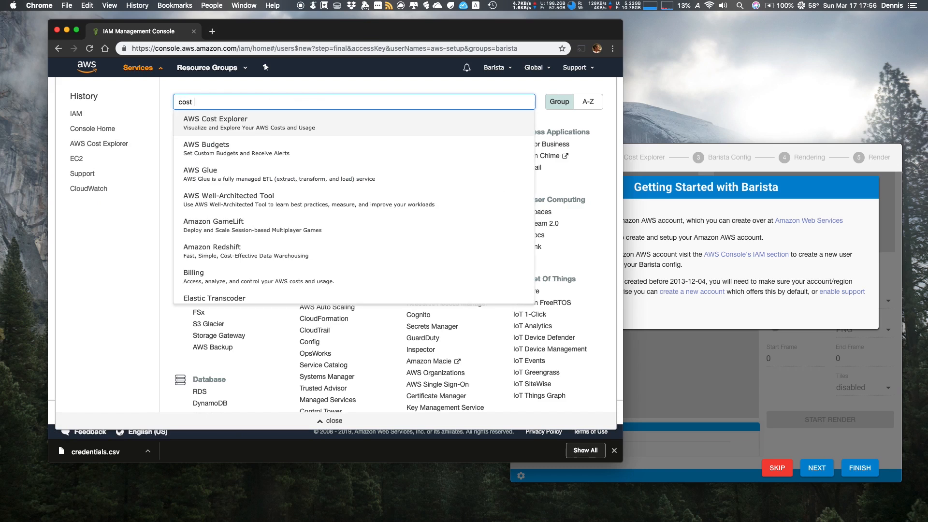
{"action": "left_click", "coordinate": [205, 128]}
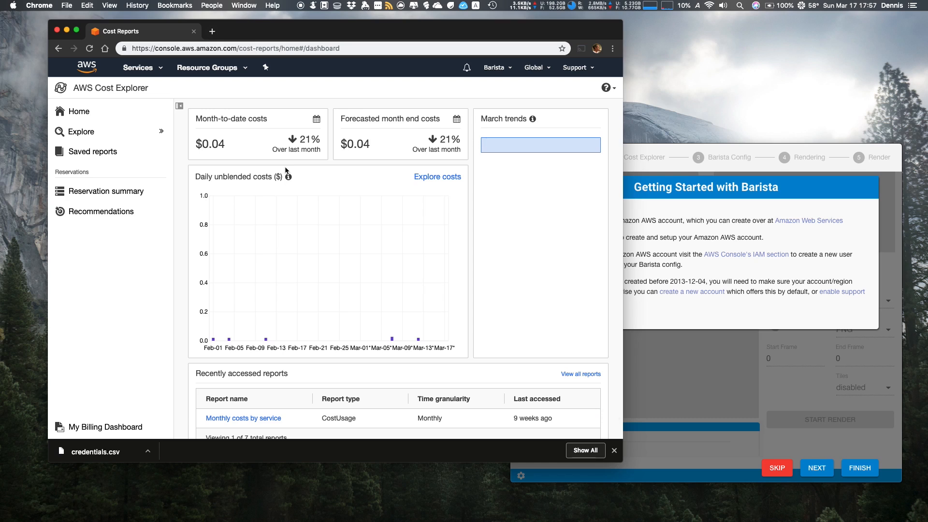
Switch to Barista, finish its Getting Started tutorial and open the settings
{"action": "left_click", "coordinate": [750, 144]}
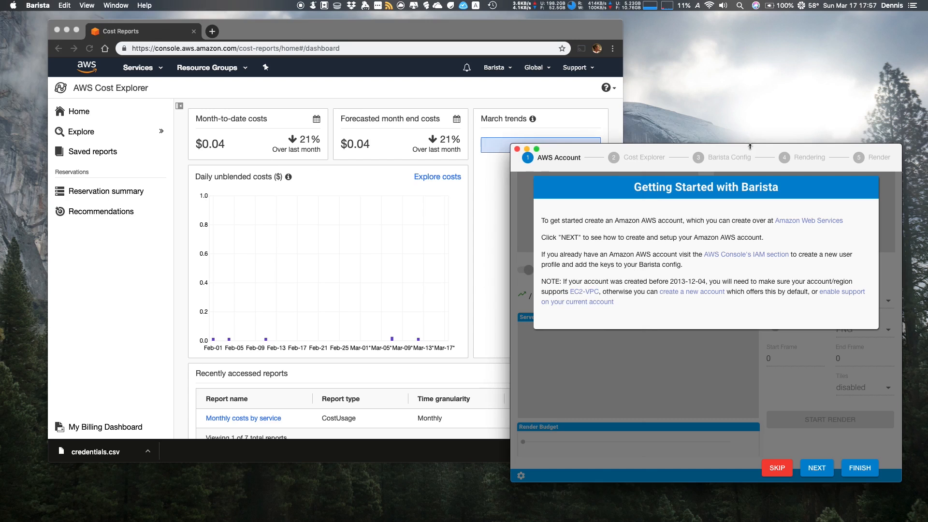
{"action": "left_click_drag", "start_coordinate": [682, 151], "coordinate": [671, 112]}
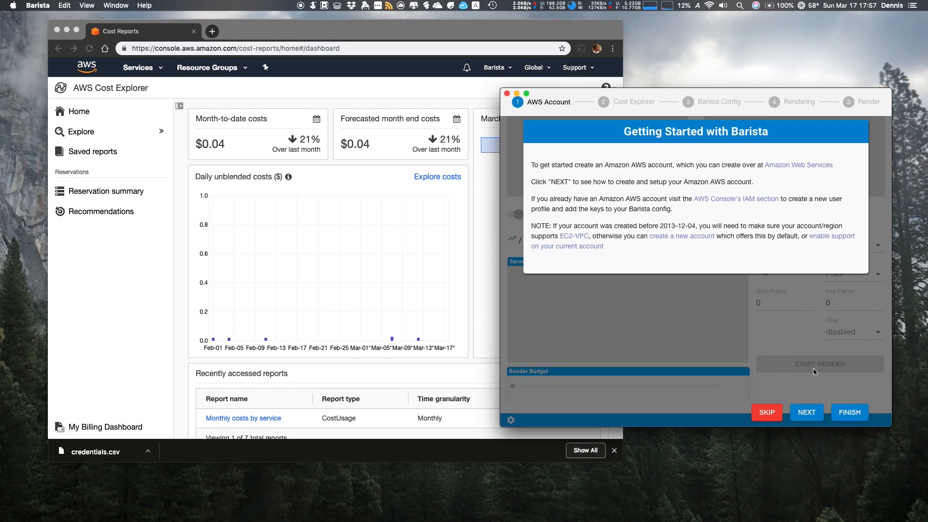
{"action": "left_click", "coordinate": [855, 416]}
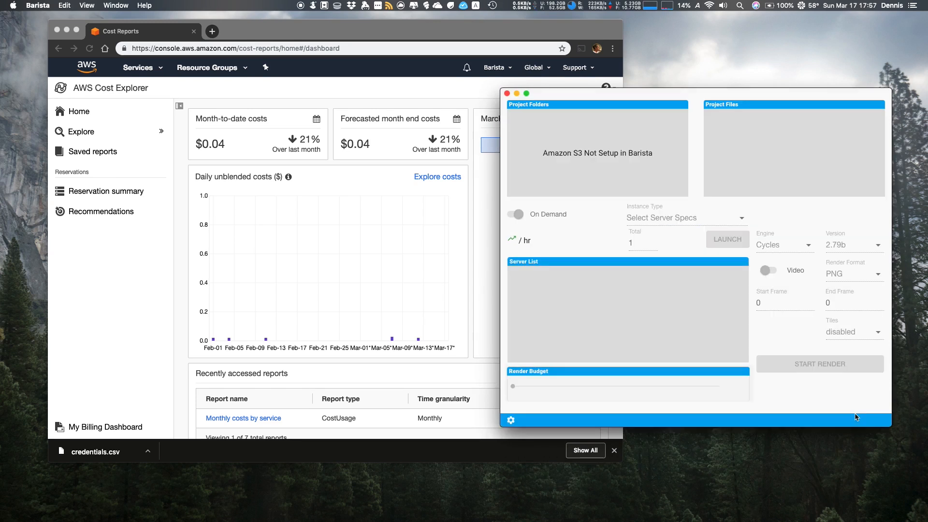
{"action": "left_click", "coordinate": [511, 421]}
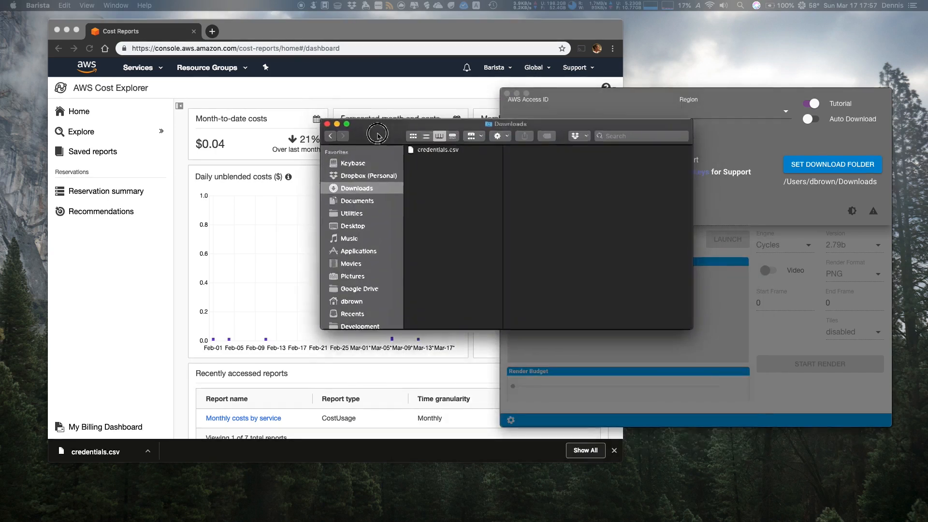
Open credentials.csv from the Downloads folder in Numbers and close the Finder window
{"action": "left_click", "coordinate": [438, 190]}
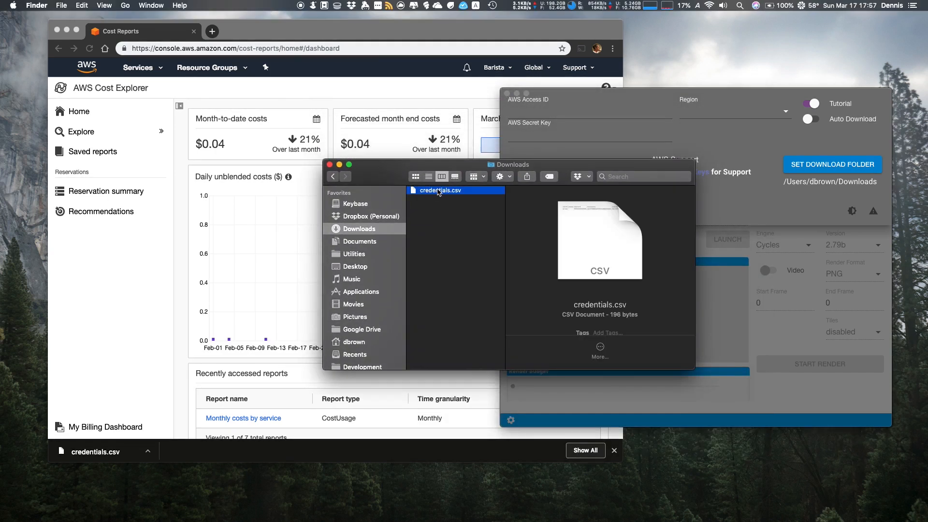
{"action": "double_click", "coordinate": [437, 191]}
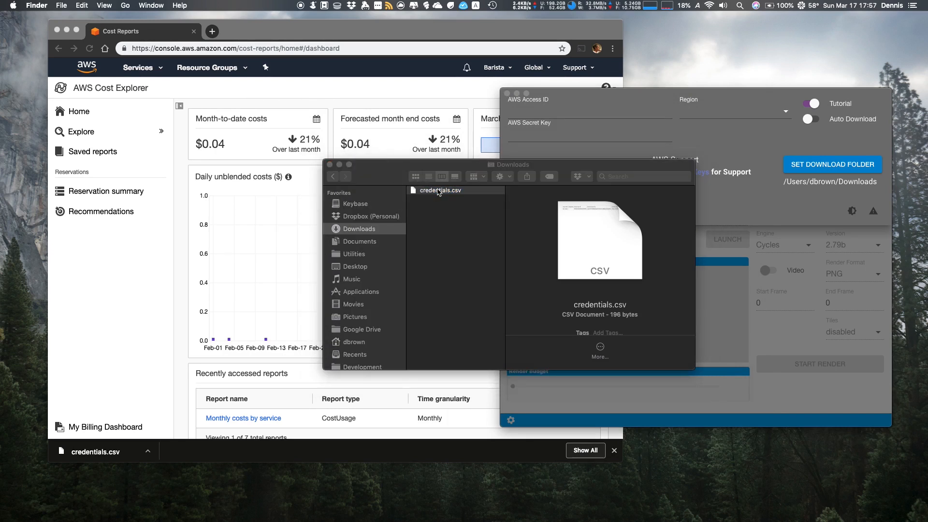
{"action": "left_click", "coordinate": [329, 165]}
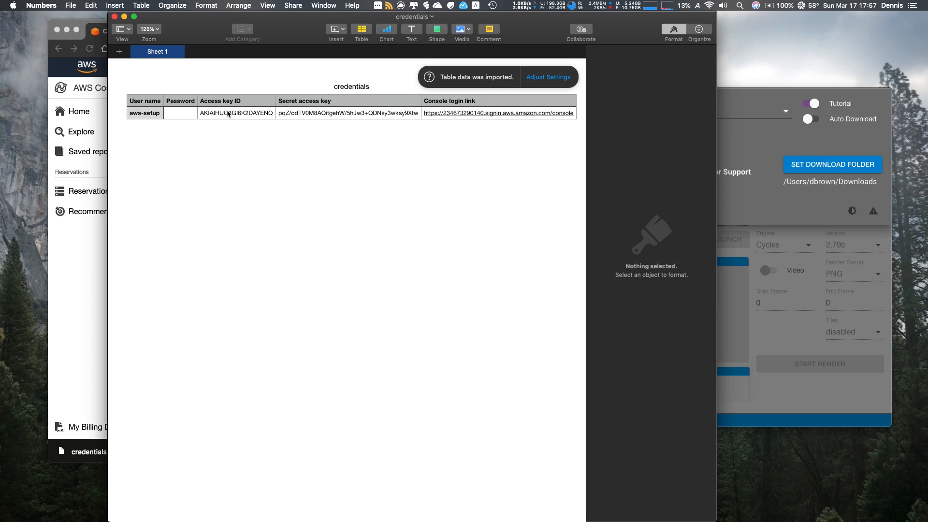
Copy the access key ID from the credentials table and paste it into Barista's AWS Access ID field
{"action": "double_click", "coordinate": [228, 114]}
{"action": "double_click", "coordinate": [227, 112]}
{"action": "key", "text": "super+c"}
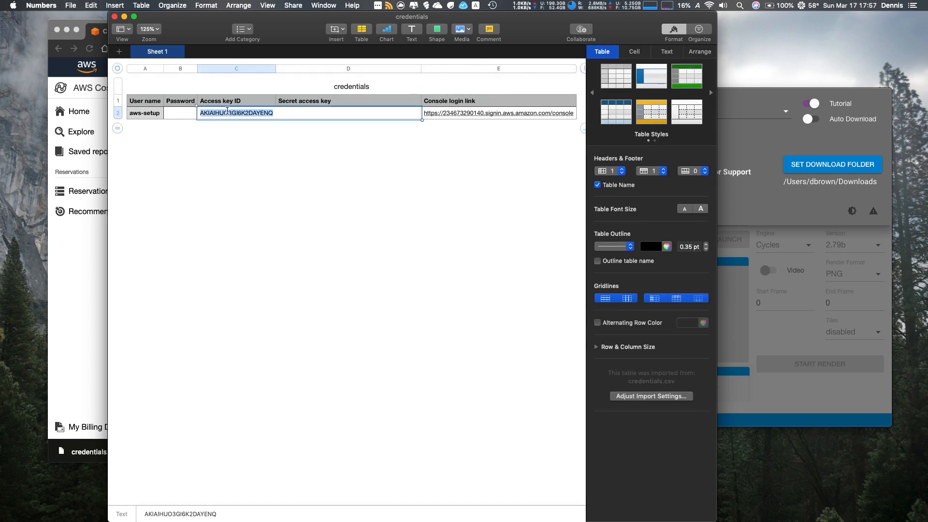
{"action": "left_click", "coordinate": [733, 91]}
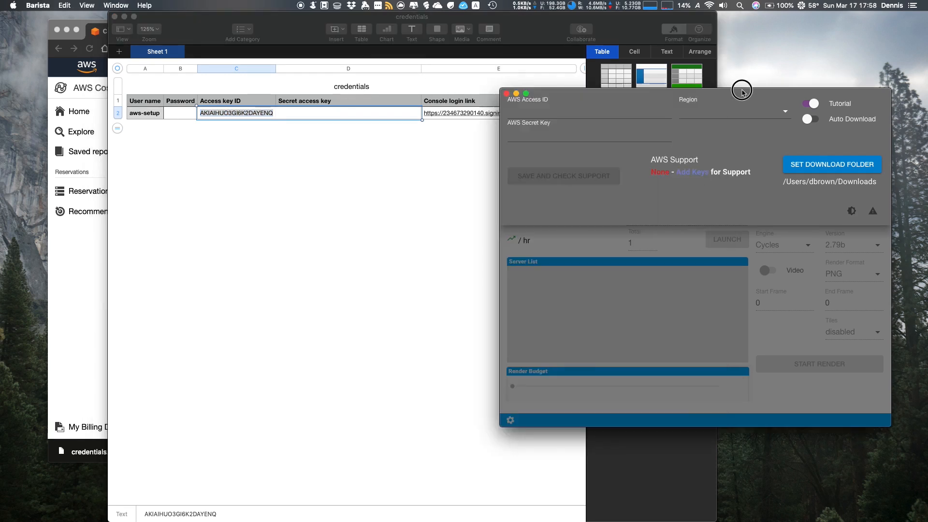
{"action": "left_click", "coordinate": [574, 112]}
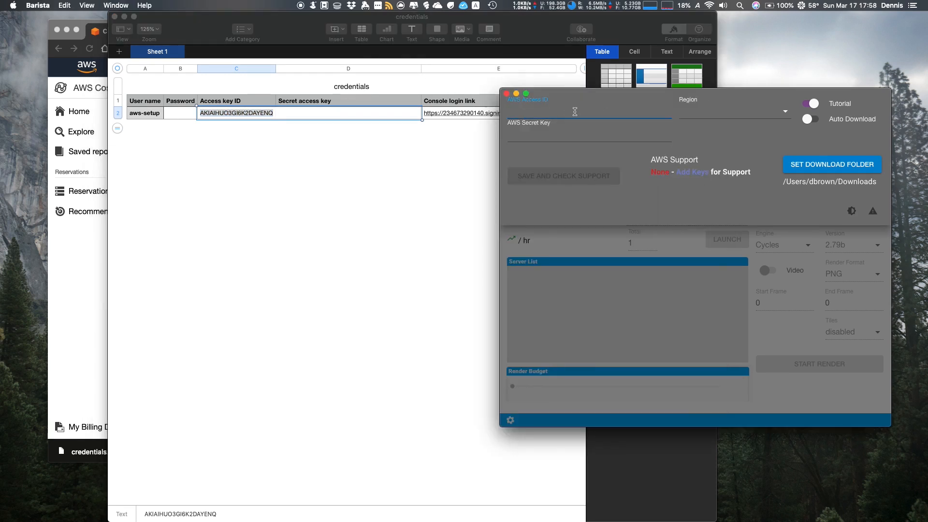
{"action": "key", "text": "super+v"}
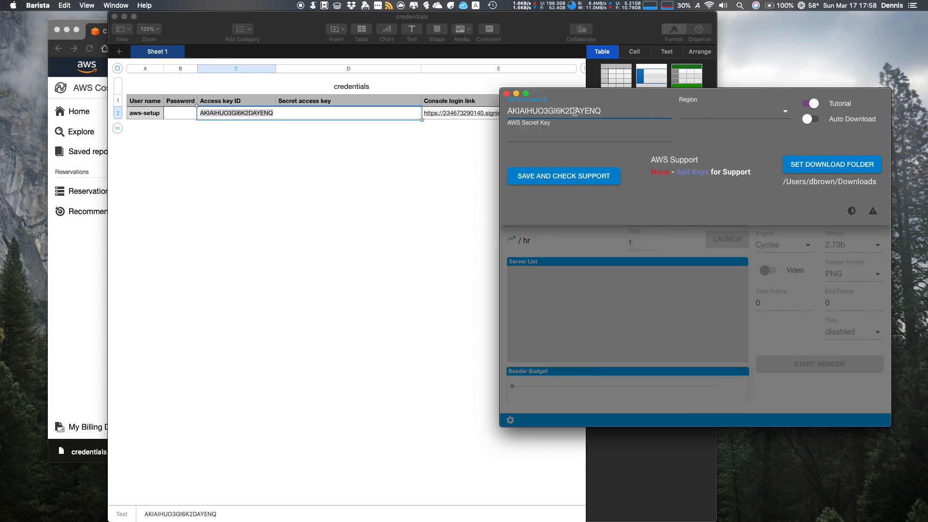
Copy the secret access key from the credentials table in Numbers and paste it into Barista's AWS Secret Key field
{"action": "left_click", "coordinate": [300, 110]}
{"action": "left_click", "coordinate": [299, 110]}
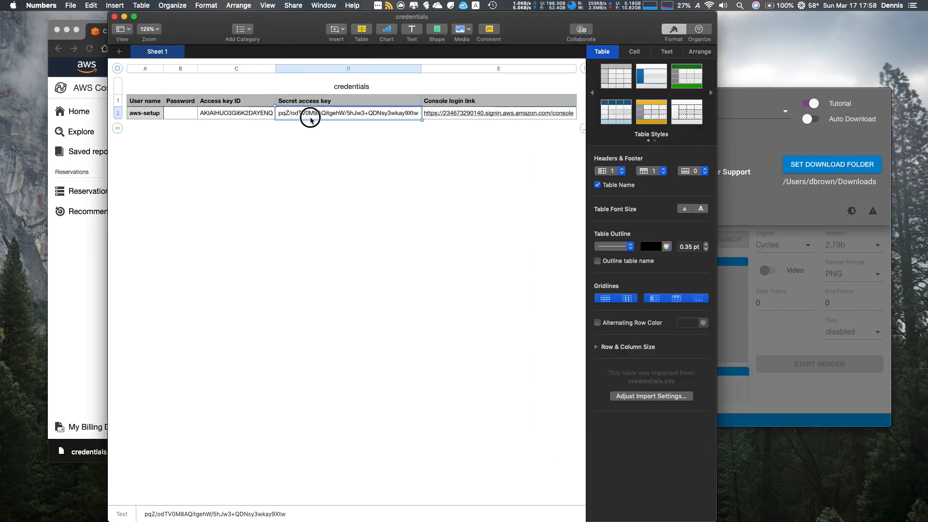
{"action": "triple_click", "coordinate": [309, 114]}
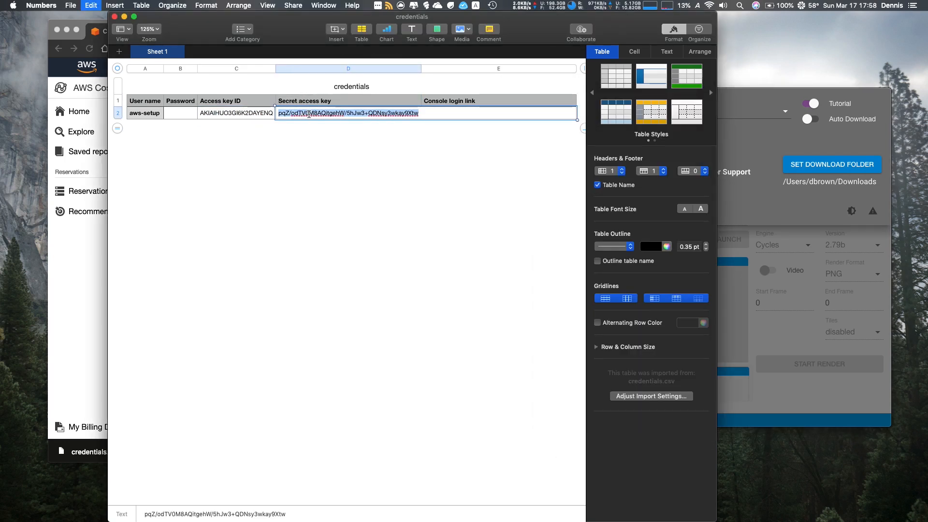
{"action": "key", "text": "super+Tab"}
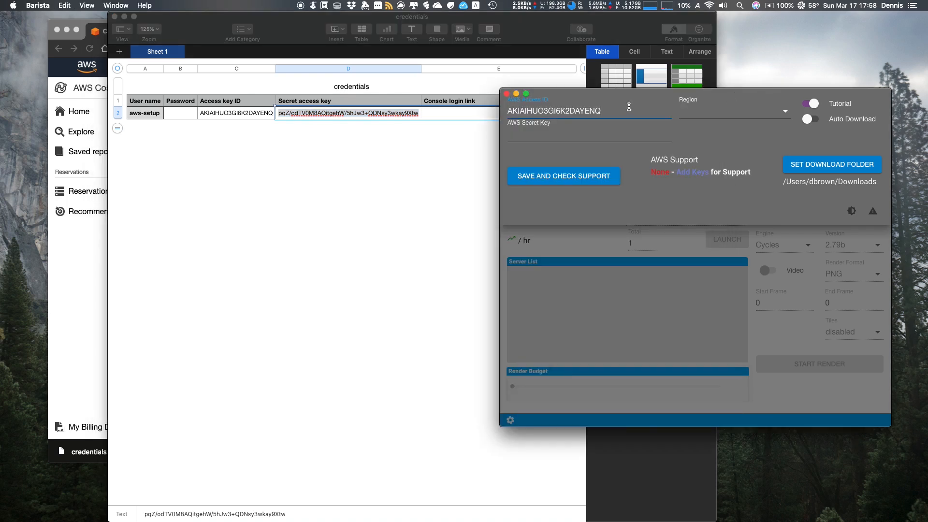
{"action": "left_click", "coordinate": [608, 135]}
{"action": "key", "text": "super+v"}
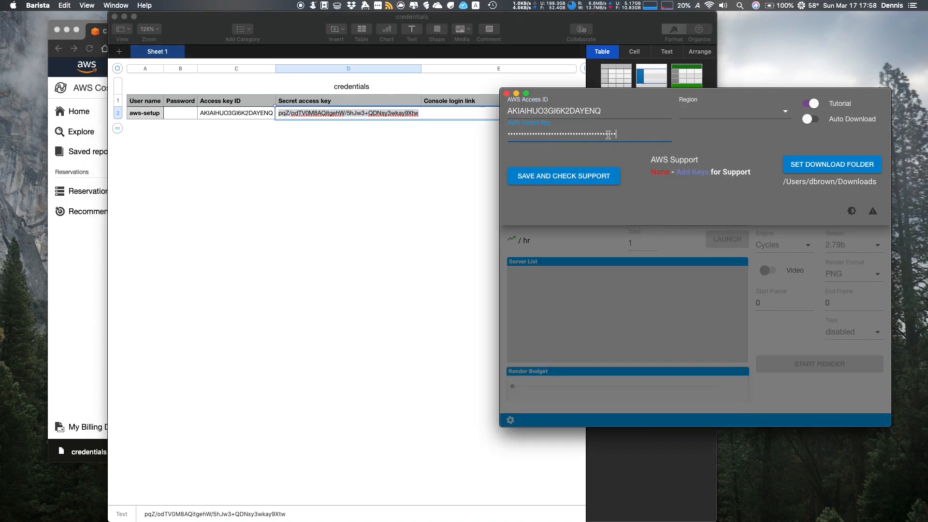
Set the AWS region to Ohio, save the settings and check the account for Barista support
{"action": "left_click", "coordinate": [707, 116]}
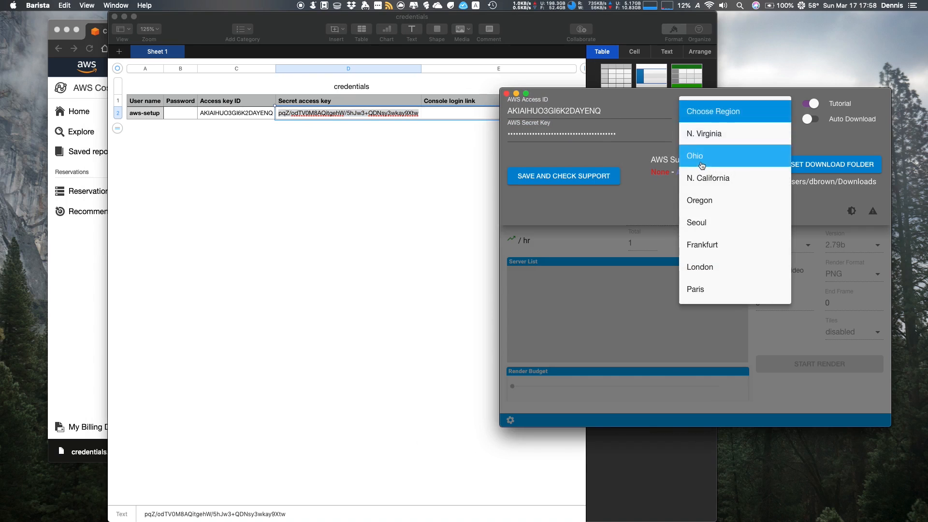
{"action": "left_click", "coordinate": [701, 165]}
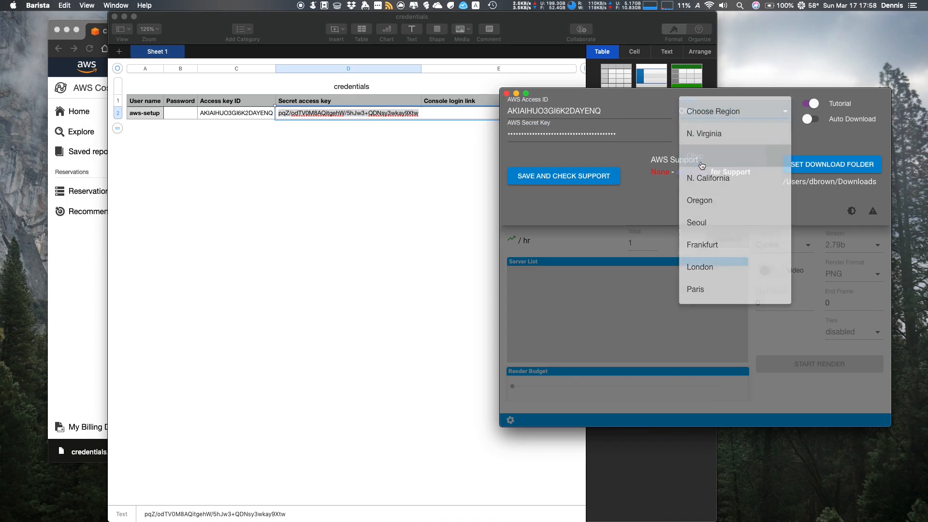
{"action": "left_click", "coordinate": [539, 178]}
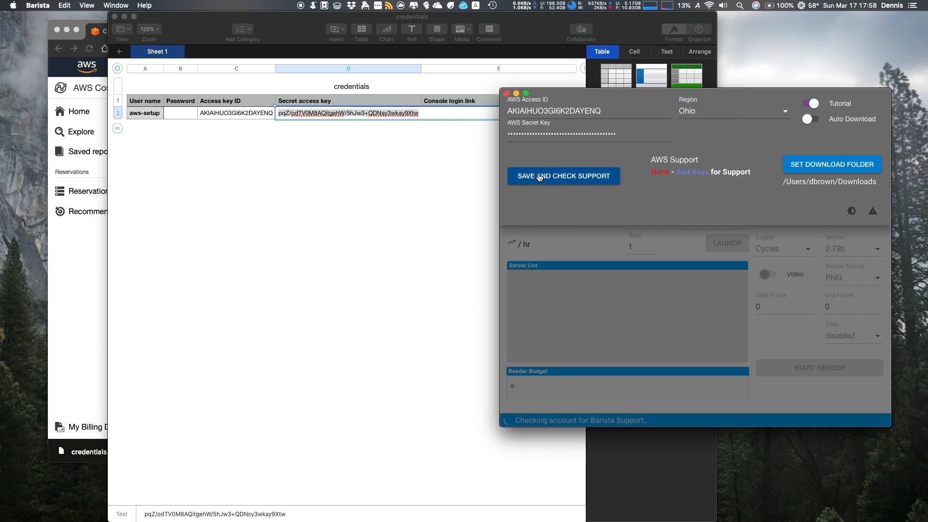
{"action": "left_click", "coordinate": [540, 177]}
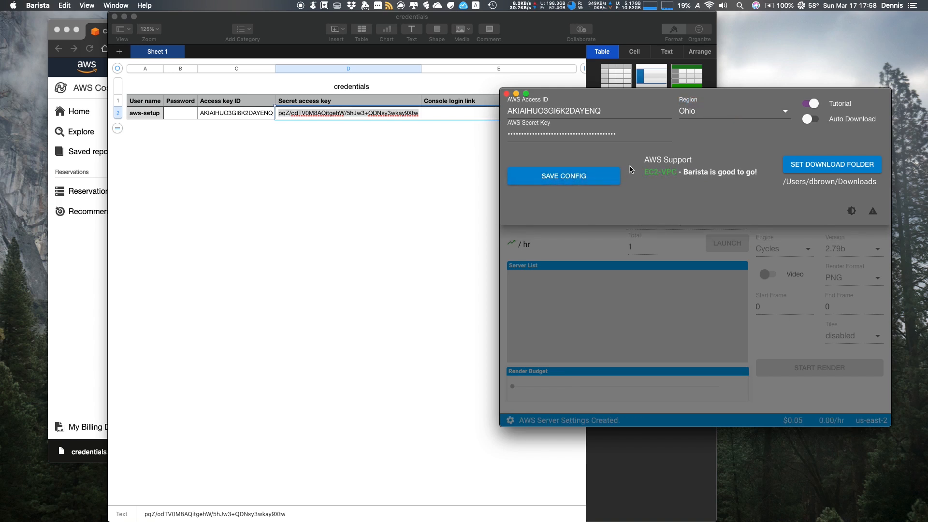